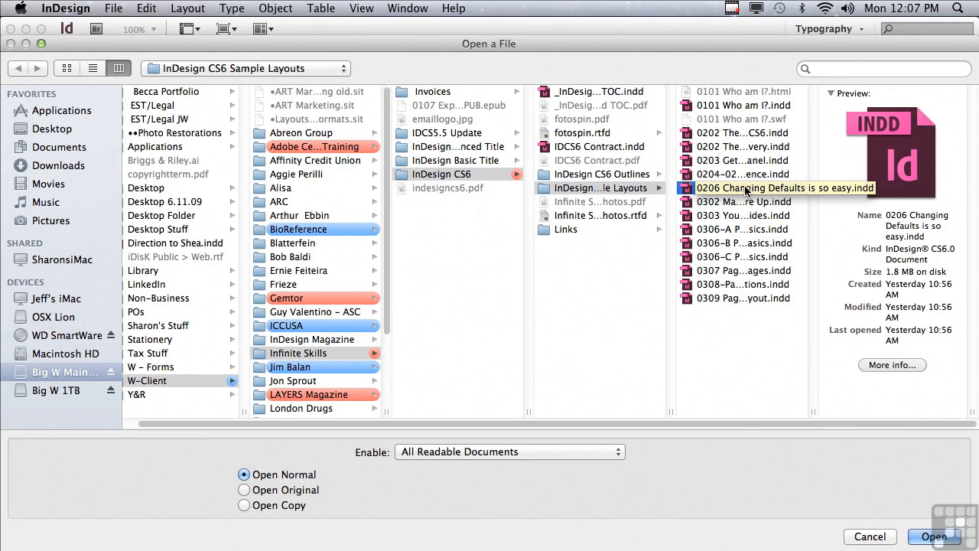
- Open the 0206 Changing Defaults is so easy.indd sample and, with nothing selected, set the default fill to the C=100 M=0 Y=0 K=0 swatch
click(924, 537)
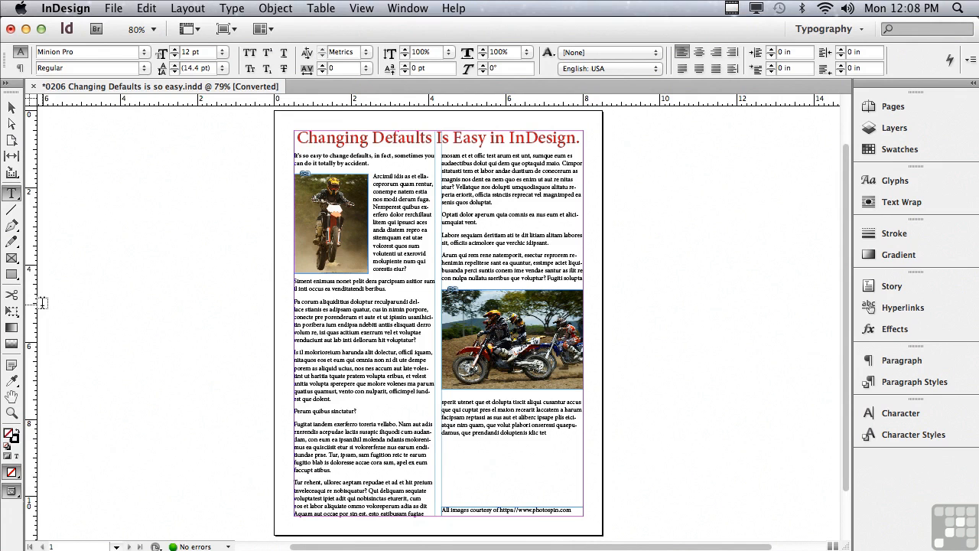
click(905, 155)
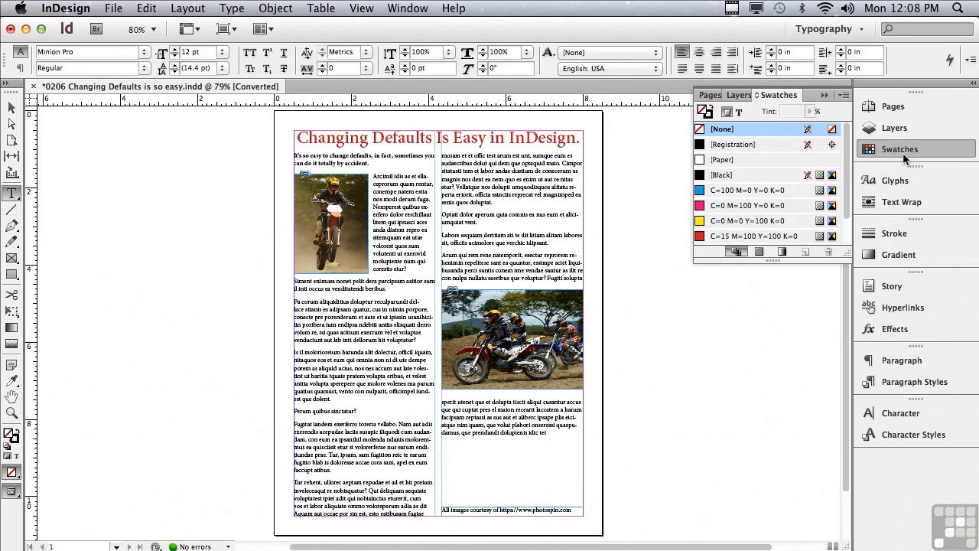
click(699, 192)
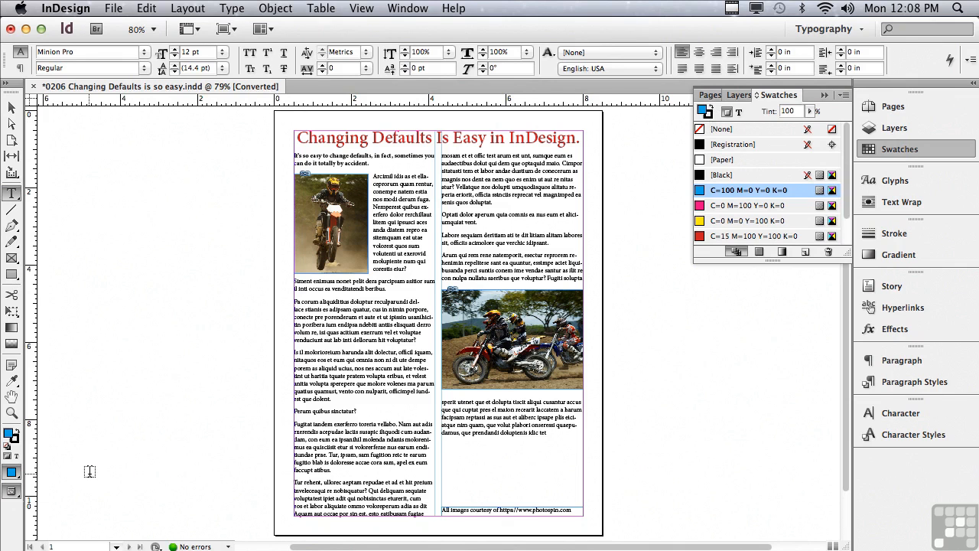
- Draw a rectangle about 2.55 by 2.28 in on the pasteboard left of the page, then deselect it
click(13, 276)
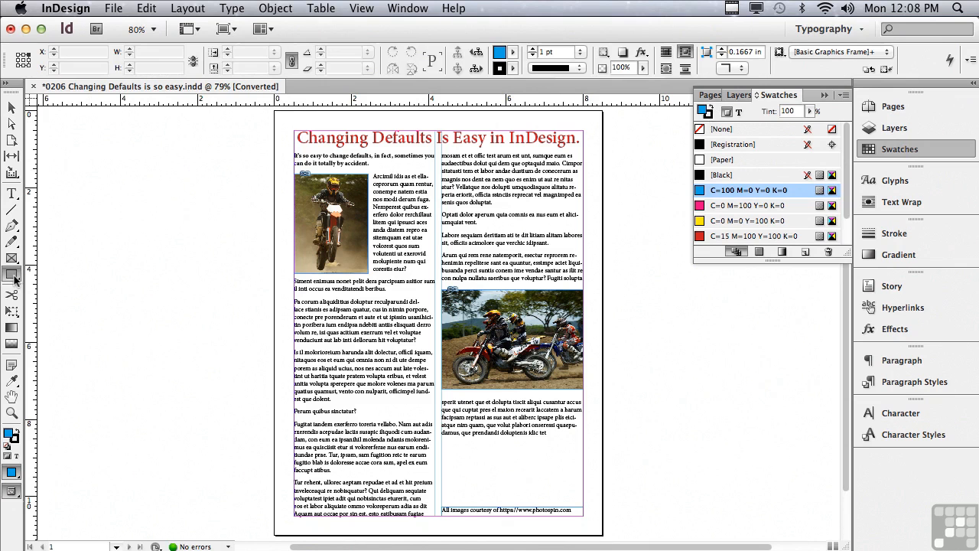
drag(101, 237, 199, 325)
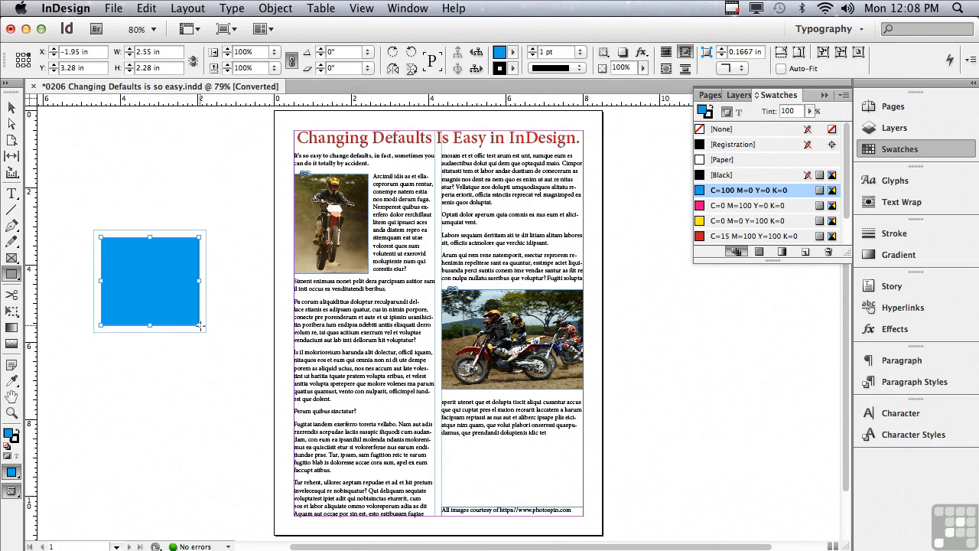
click(11, 108)
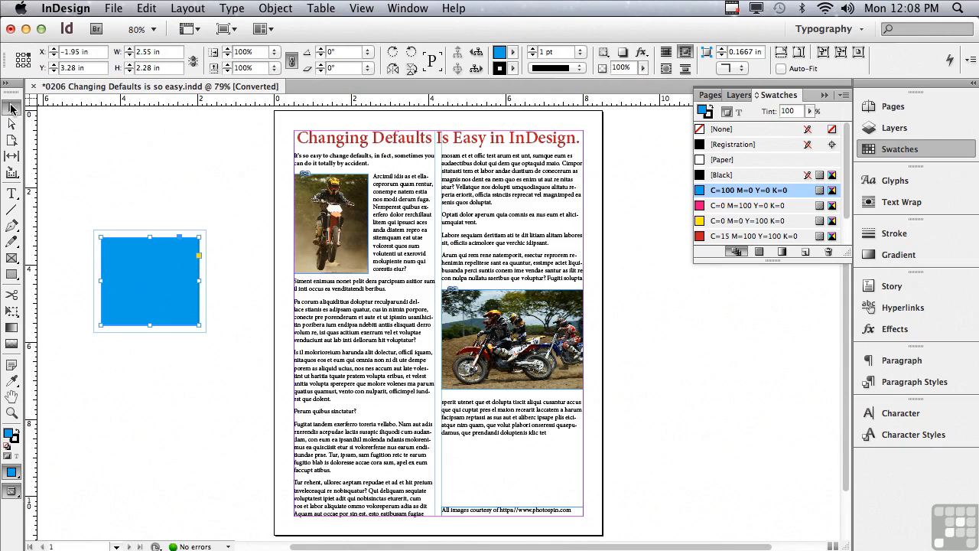
click(97, 161)
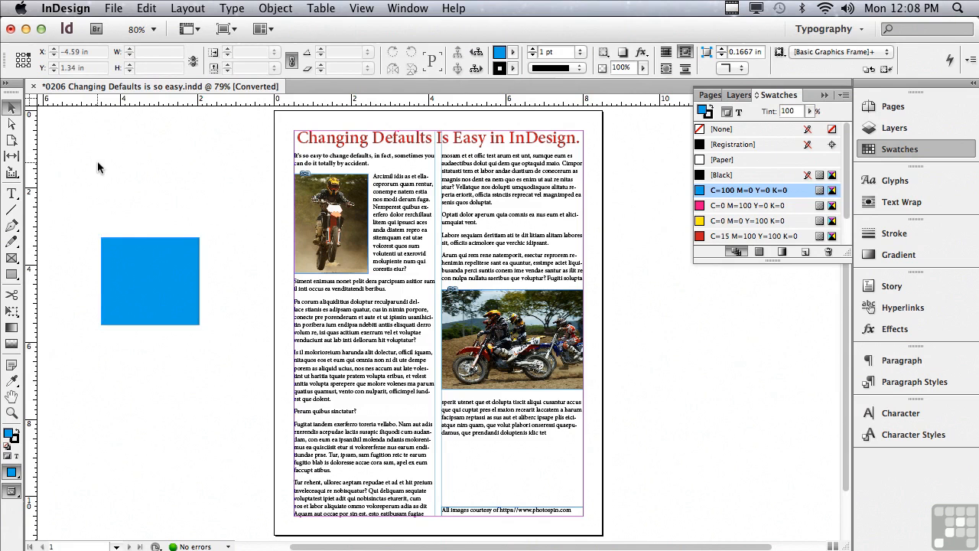
- Set the default fill to None and draw an unfilled rectangle about 2.68 by 2.5 in below the first
click(710, 116)
click(702, 130)
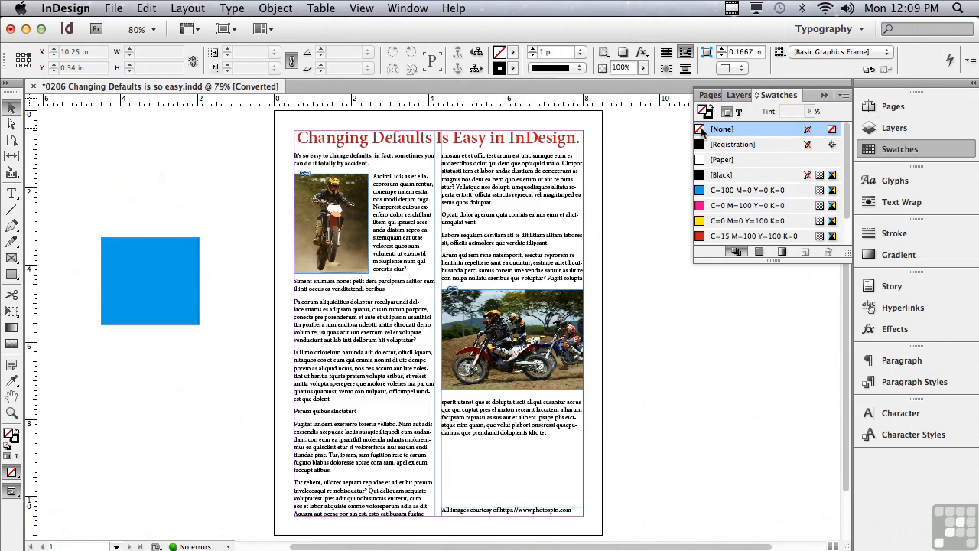
click(11, 273)
drag(97, 337, 200, 434)
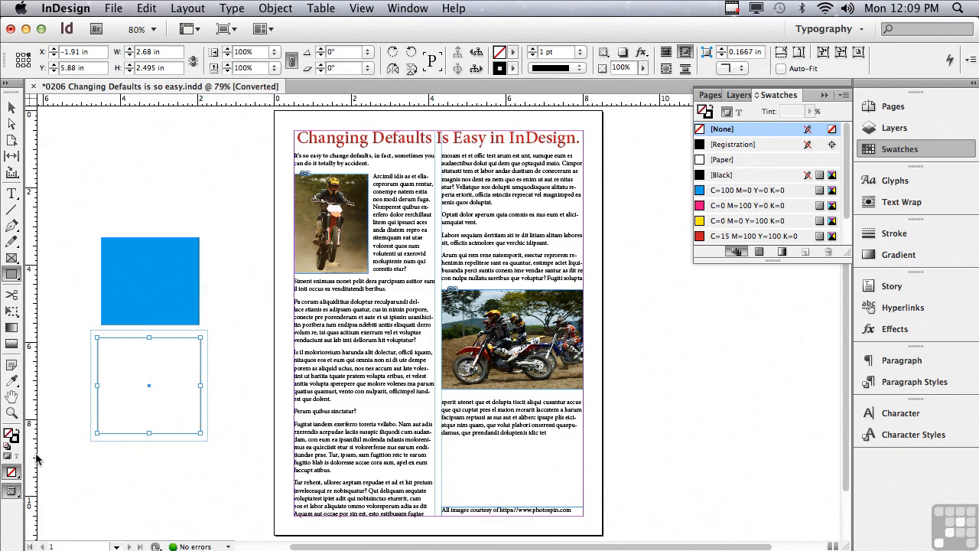
- Draw a graphics frame about 2.78 by 2.14 in overlapping the left text column, then deselect it
click(14, 258)
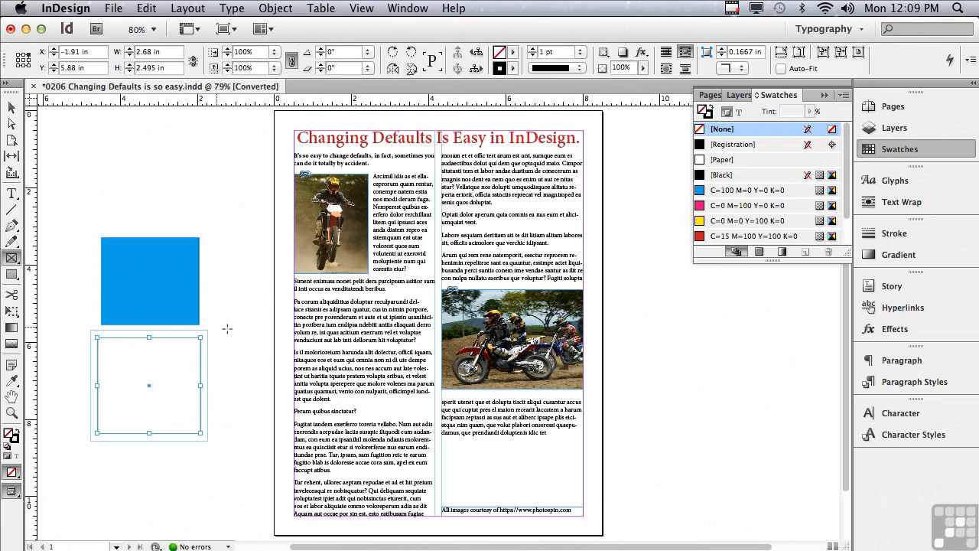
drag(255, 325, 360, 406)
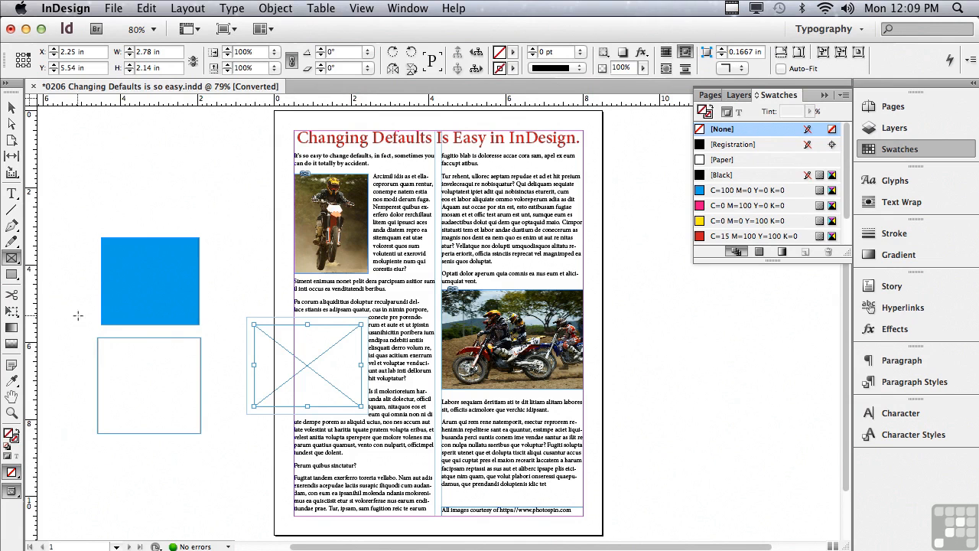
click(11, 108)
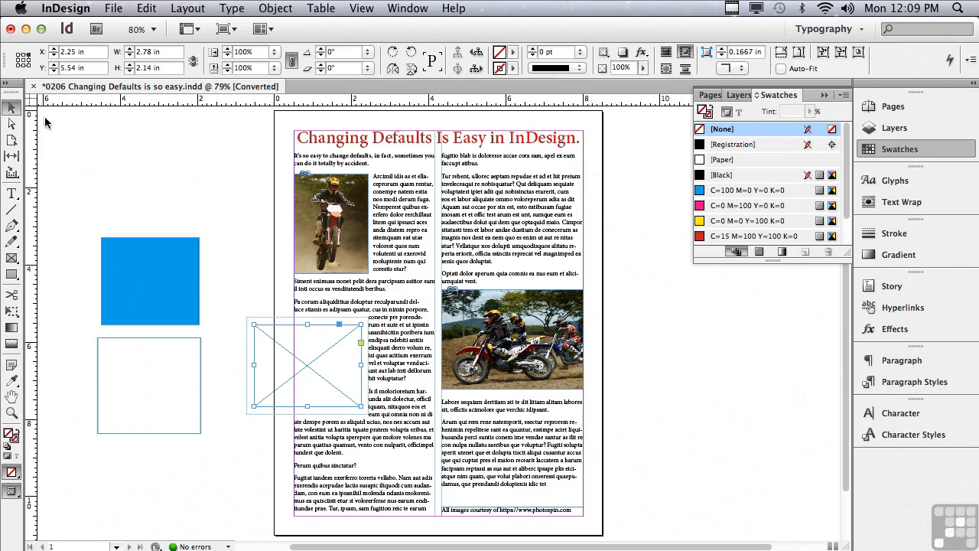
click(166, 147)
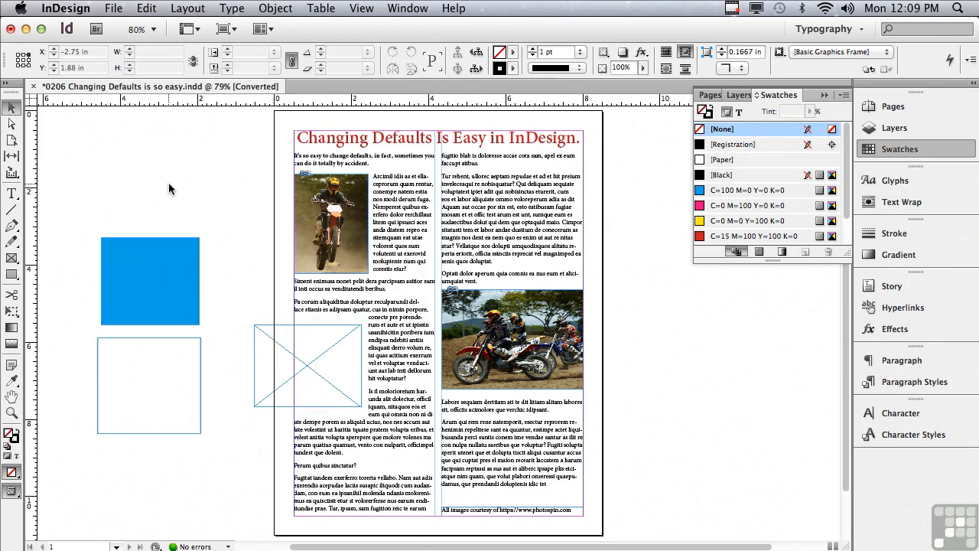
- With nothing selected, set the default text wrap to No text wrap
click(908, 202)
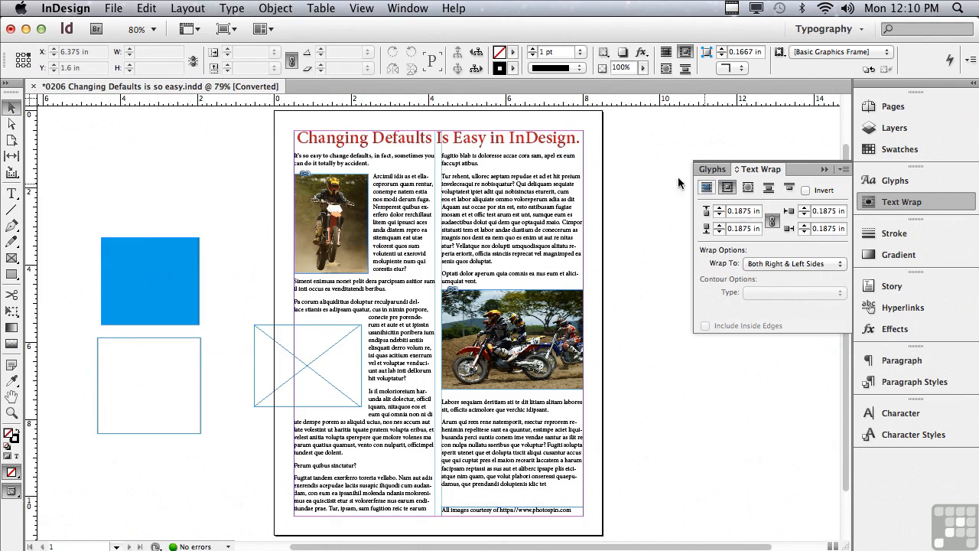
click(170, 169)
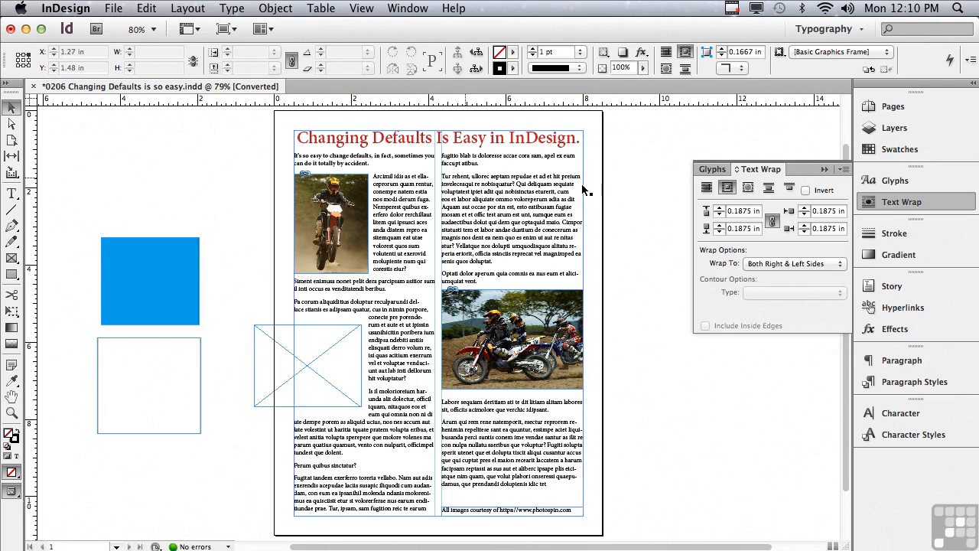
click(705, 188)
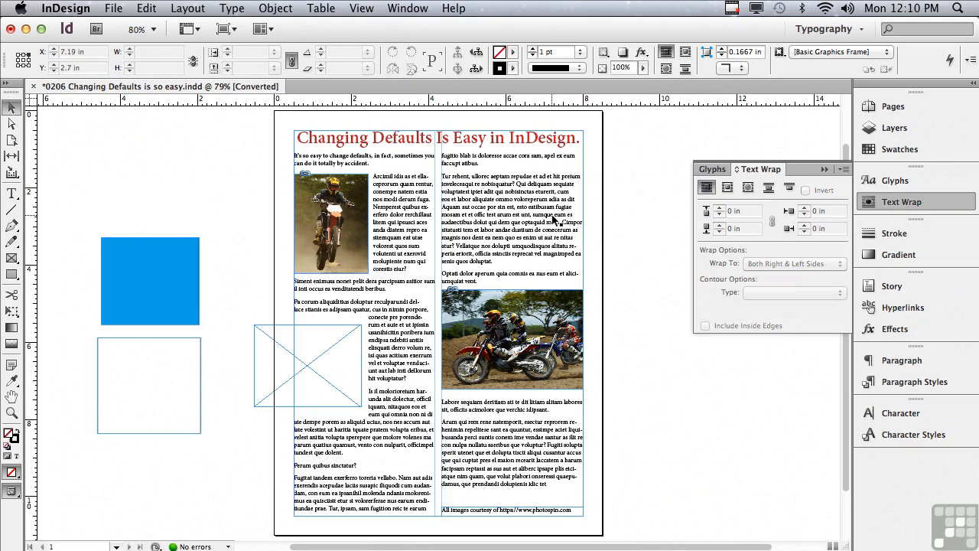
- Draw a graphics frame about 3.08 by 2.34 in over the right text column
click(11, 257)
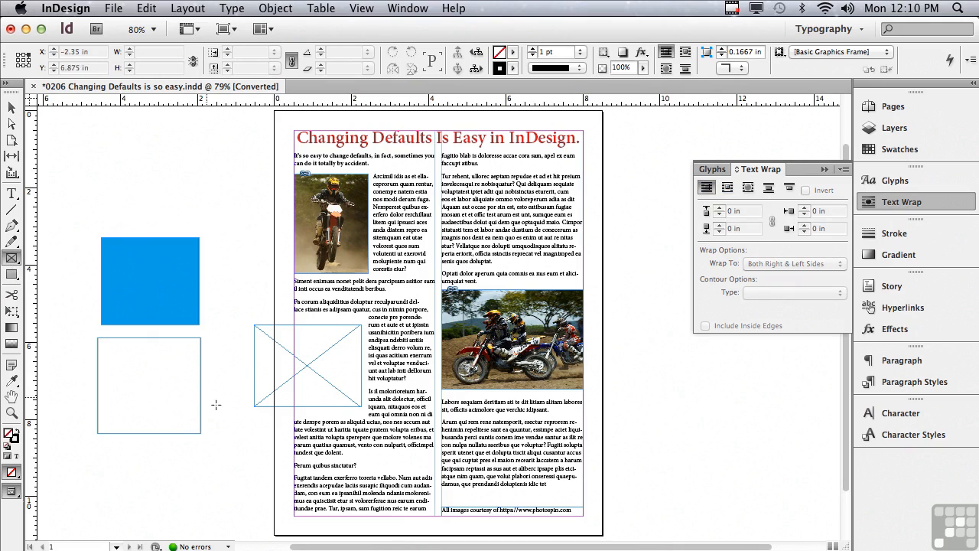
drag(630, 175, 511, 265)
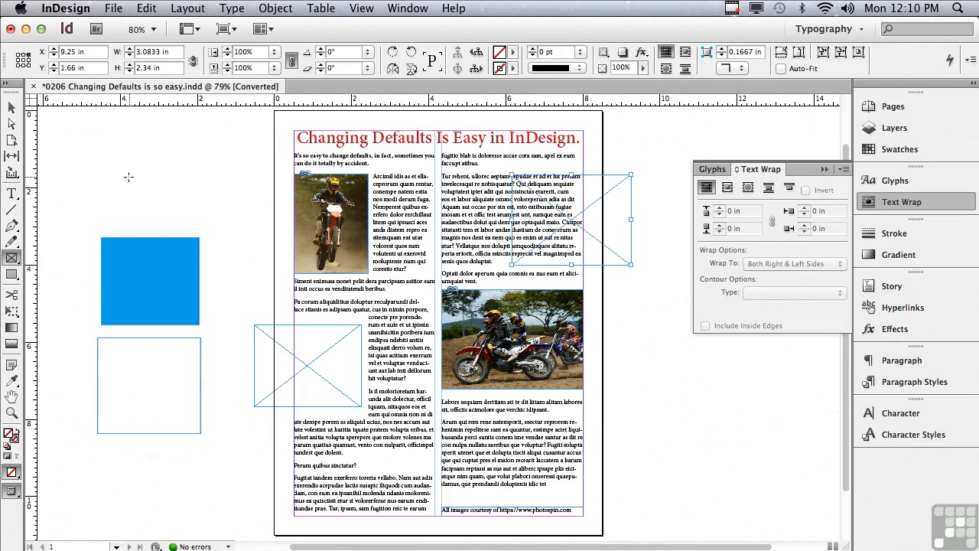
- Close the document
click(34, 88)
click(426, 209)
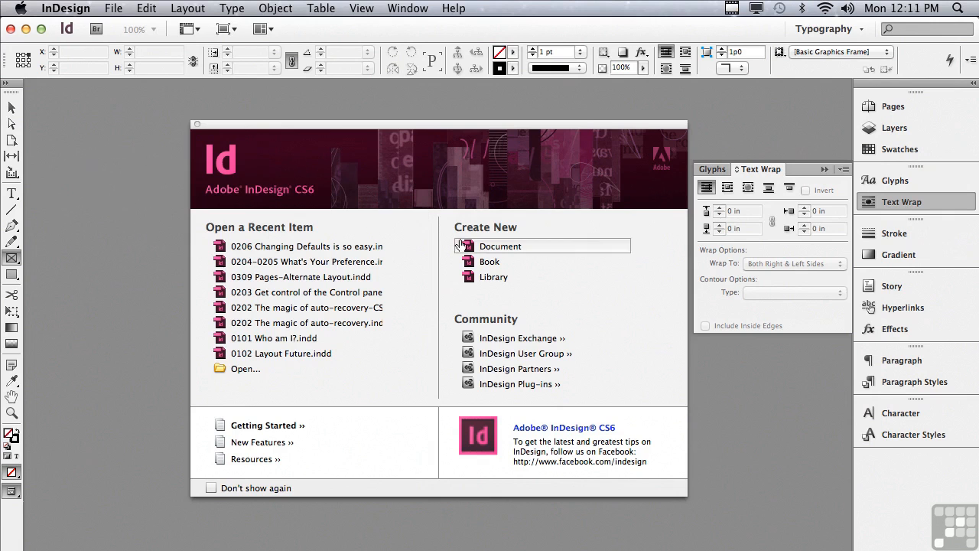
- With no document open, edit the Basic Paragraph style to turn off hyphenation and use the Adobe Garamond Pro font
click(907, 384)
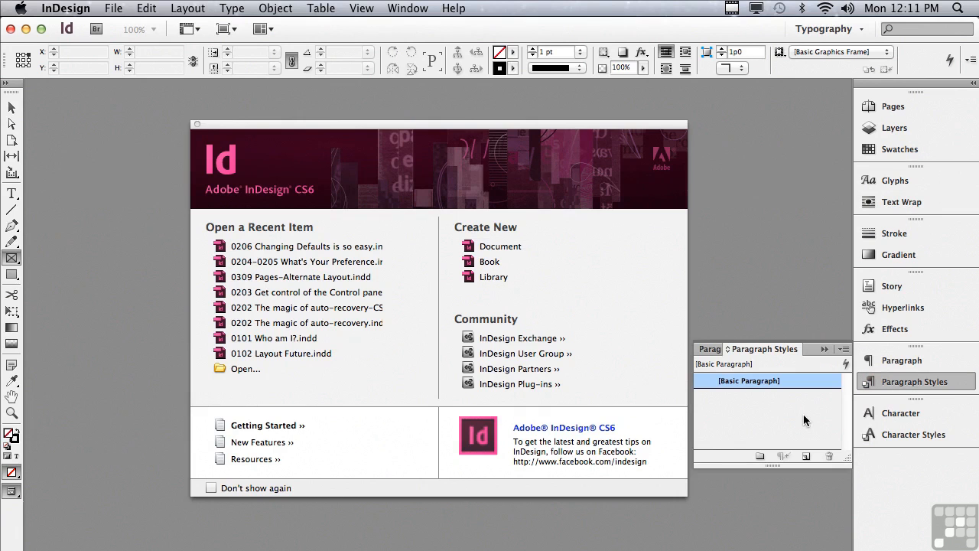
double_click(747, 384)
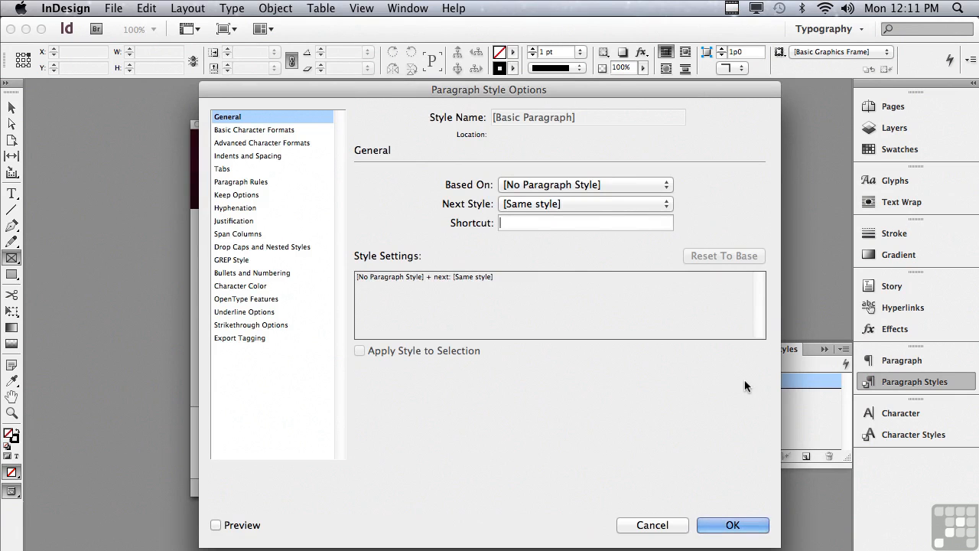
click(221, 132)
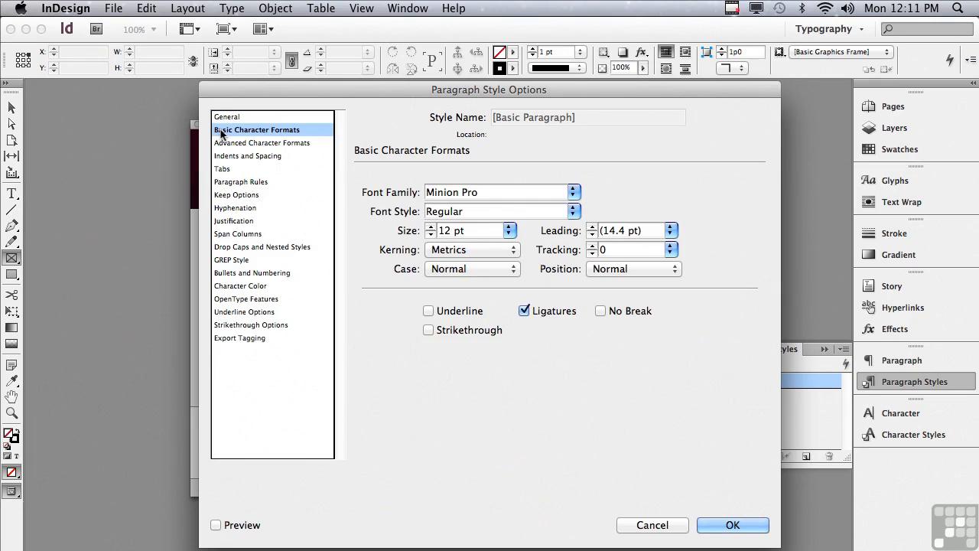
click(230, 209)
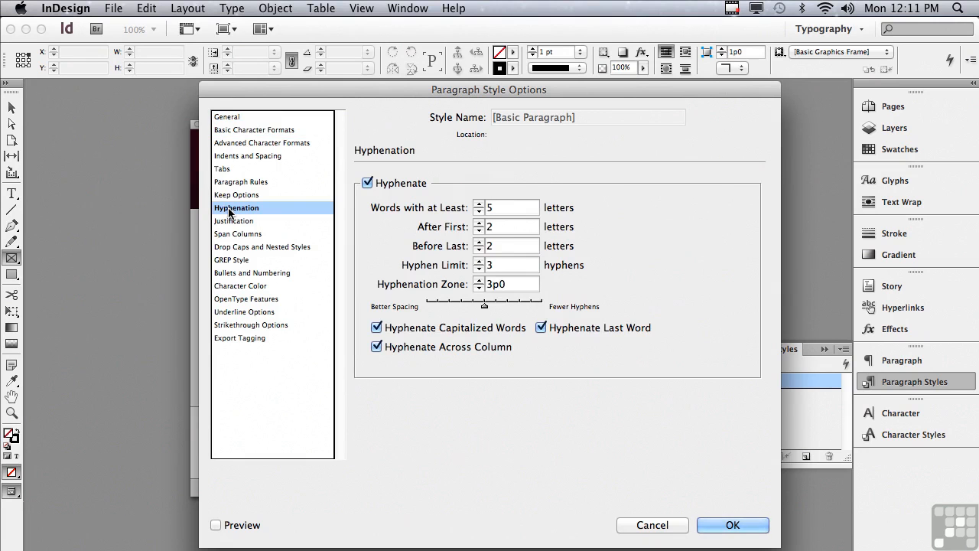
click(367, 184)
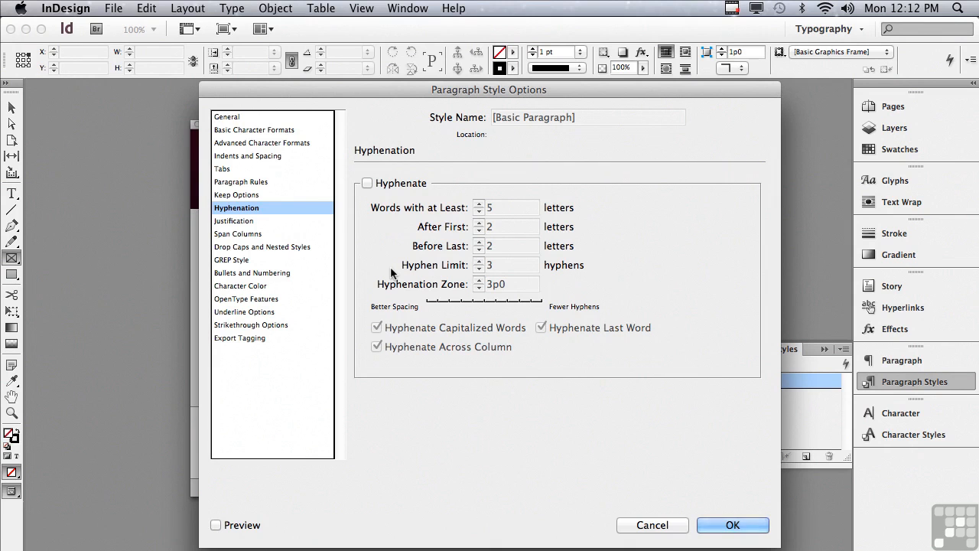
click(256, 130)
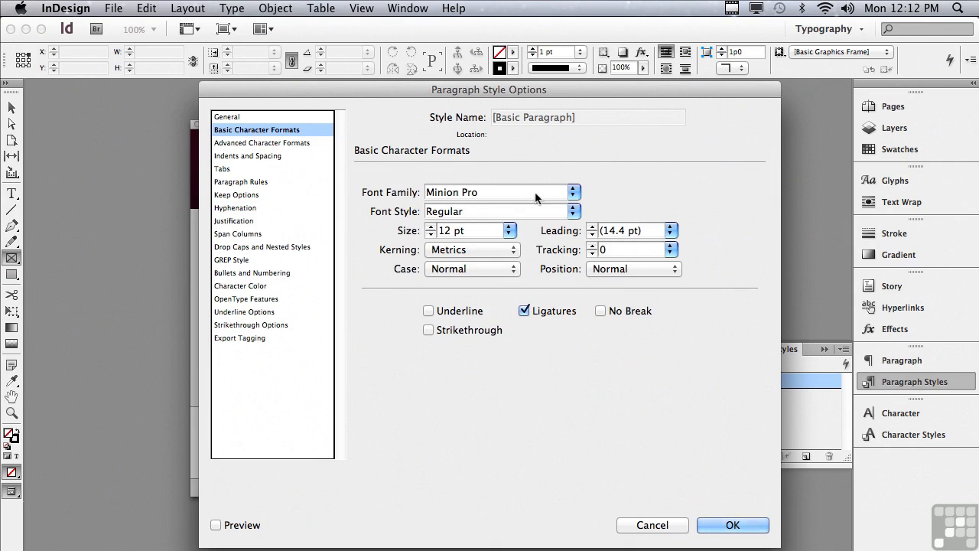
click(573, 192)
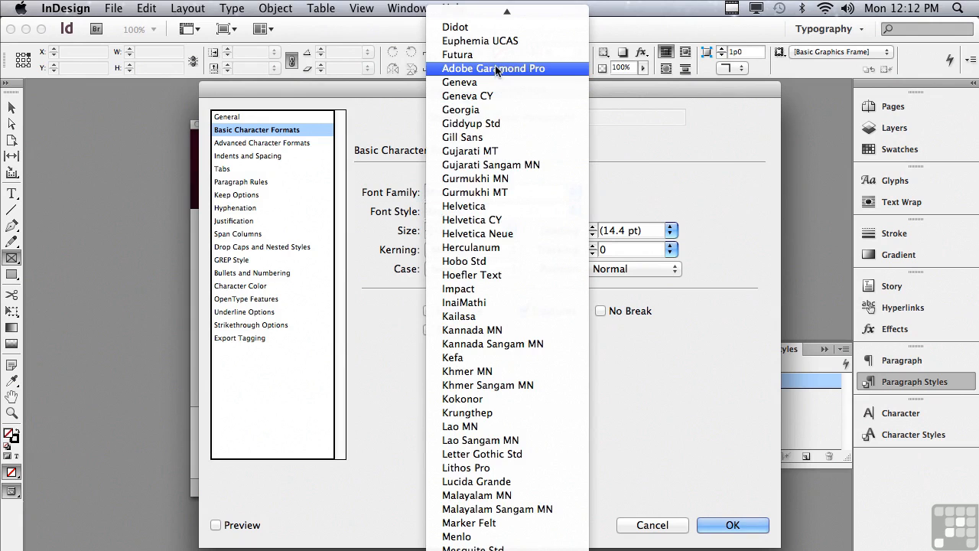
click(495, 68)
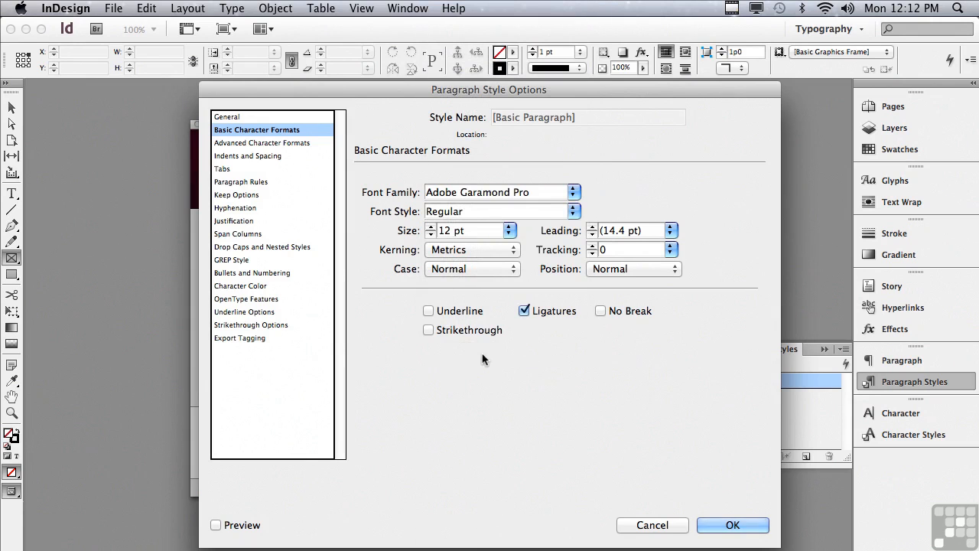
click(704, 526)
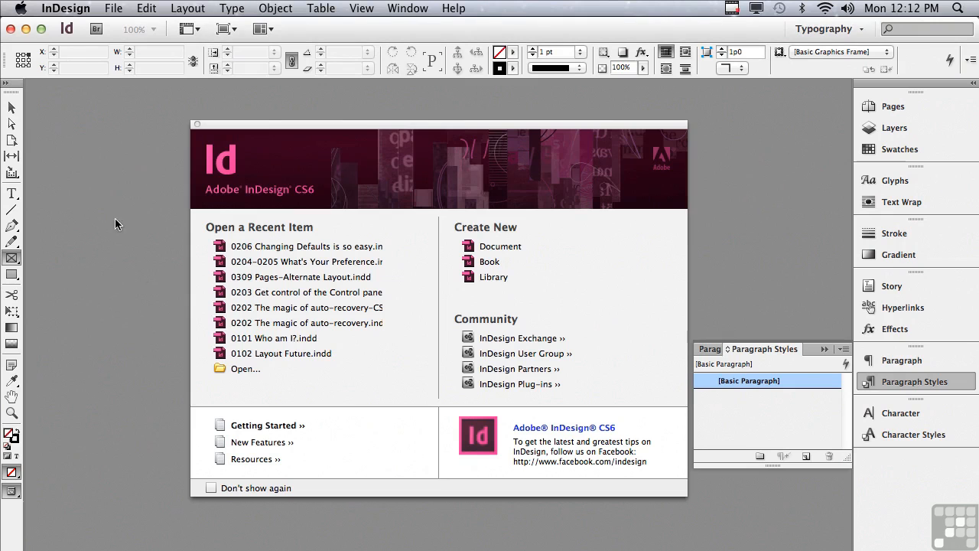
- Create a new document with Facing Pages off and Primary Text Frame on
click(112, 8)
mouse_move(125, 27)
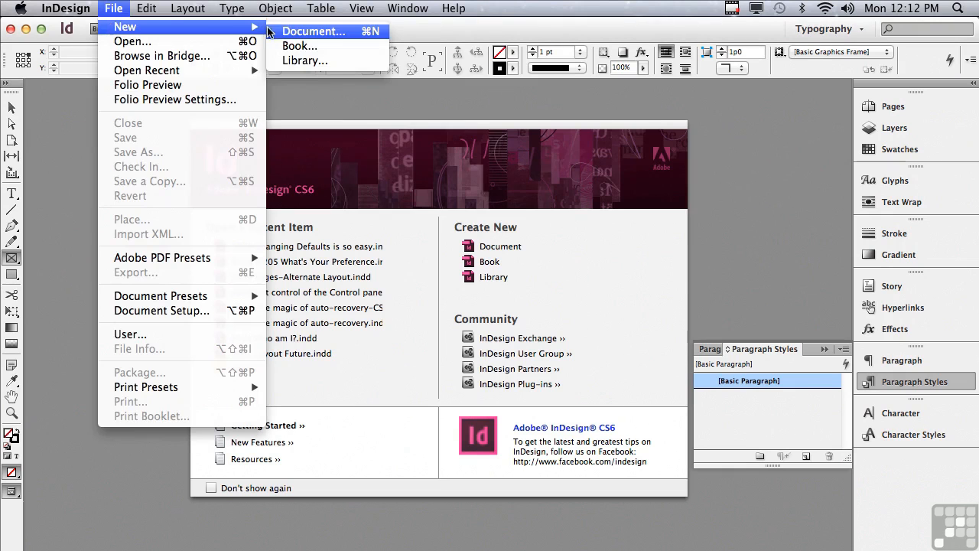
click(277, 31)
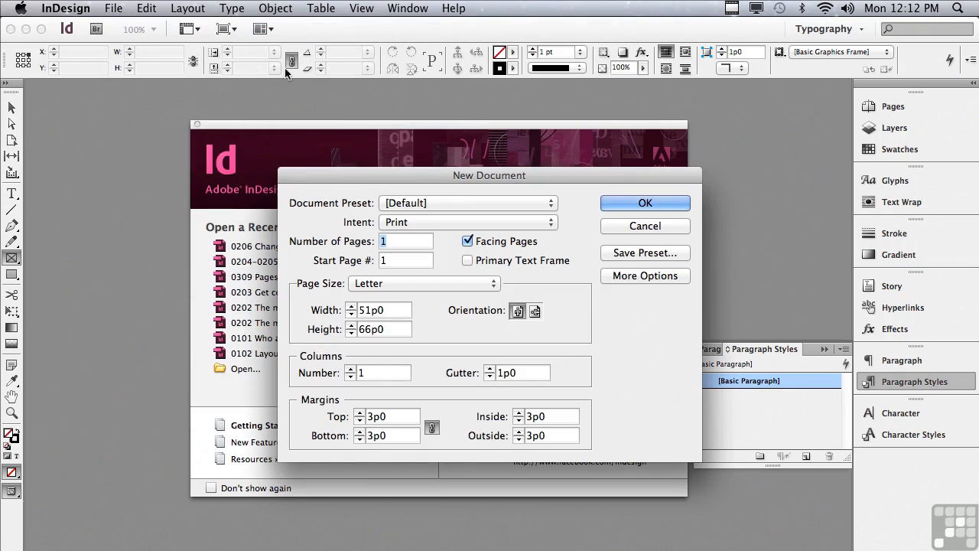
click(469, 261)
click(468, 242)
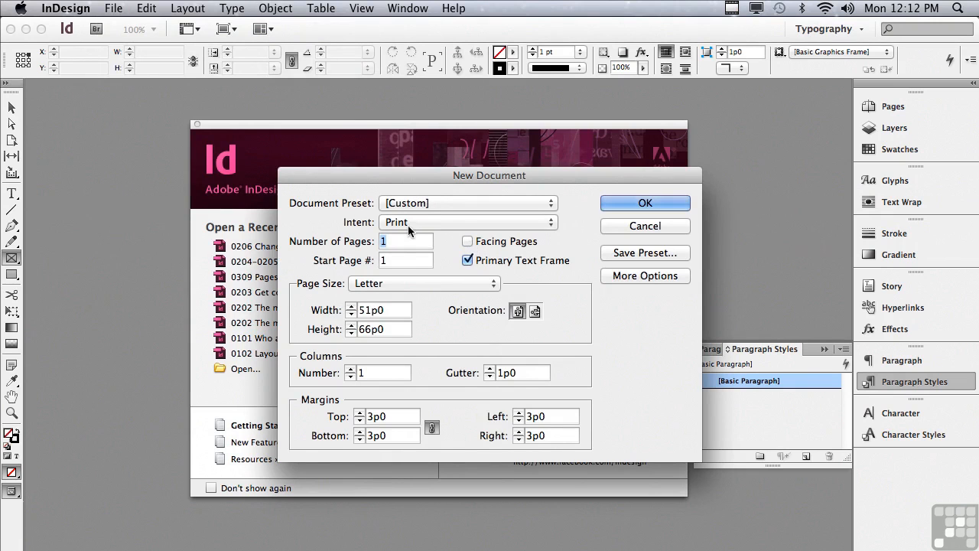
click(610, 203)
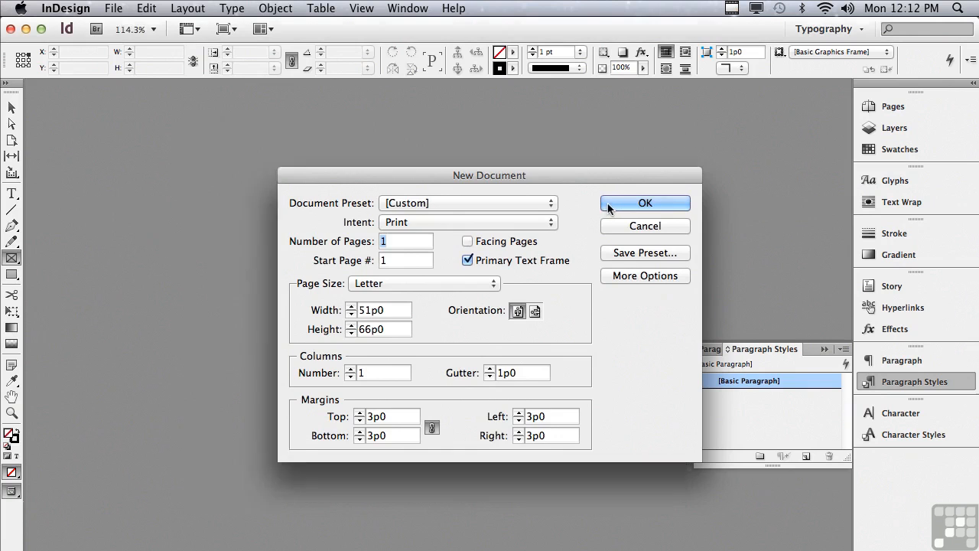
- Place the text cursor in the primary text frame and fill it with placeholder text
click(11, 194)
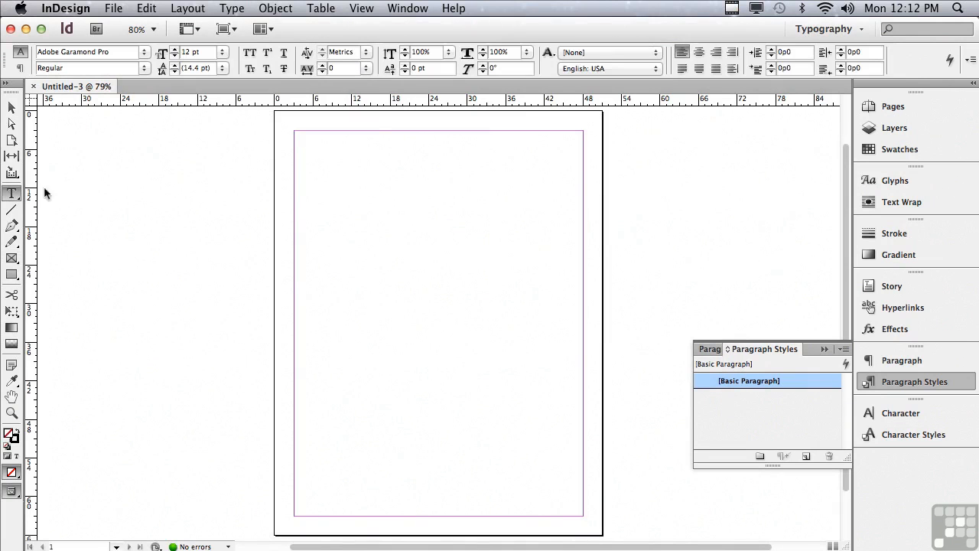
click(362, 175)
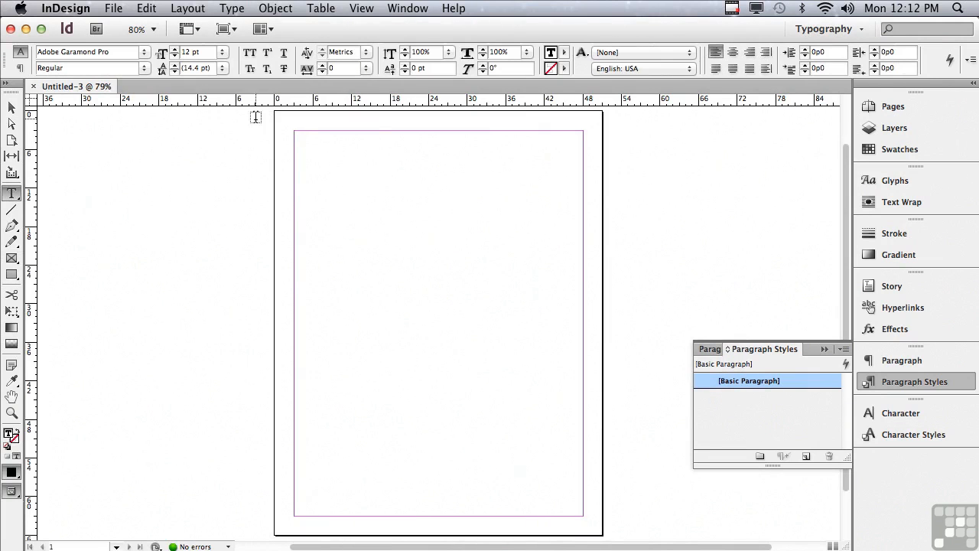
click(230, 9)
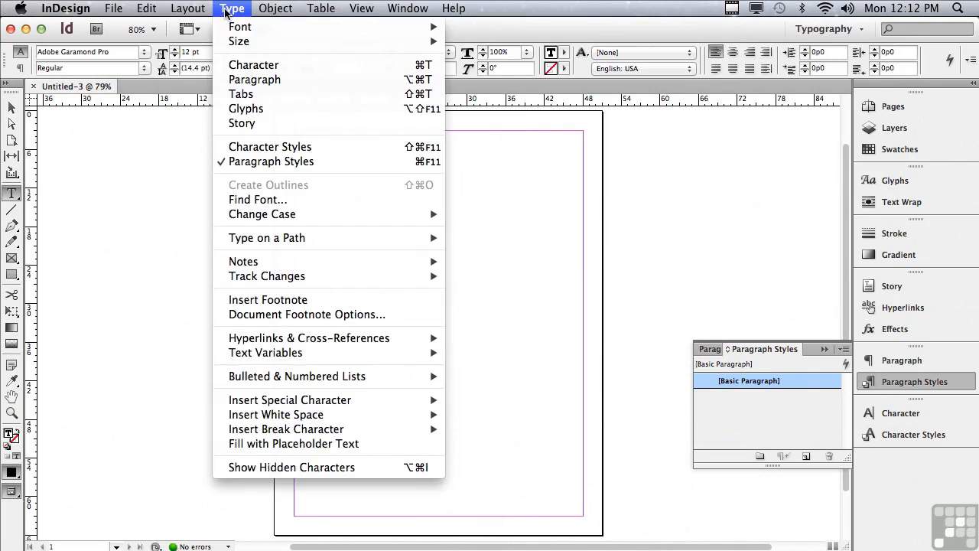
click(270, 444)
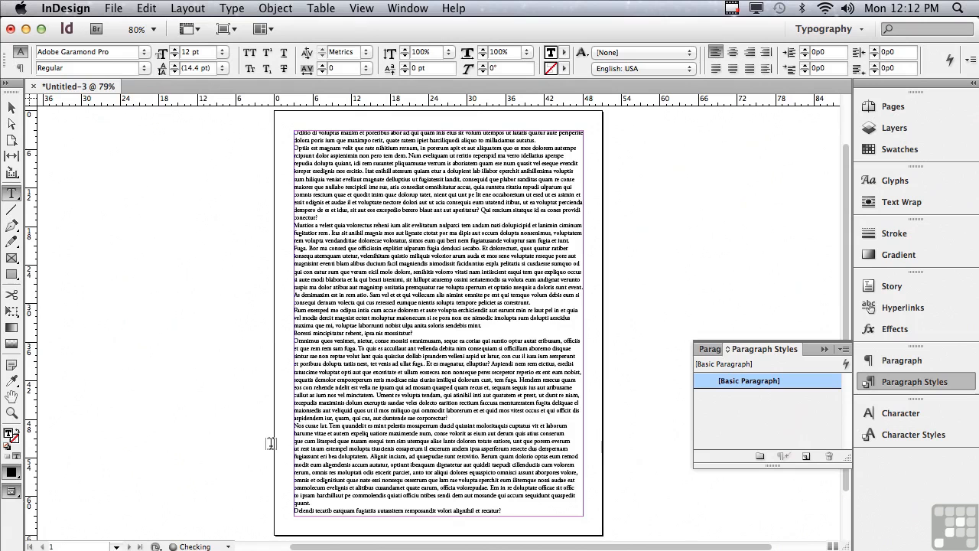
- Select several paragraphs of the placeholder text
drag(373, 464, 342, 203)
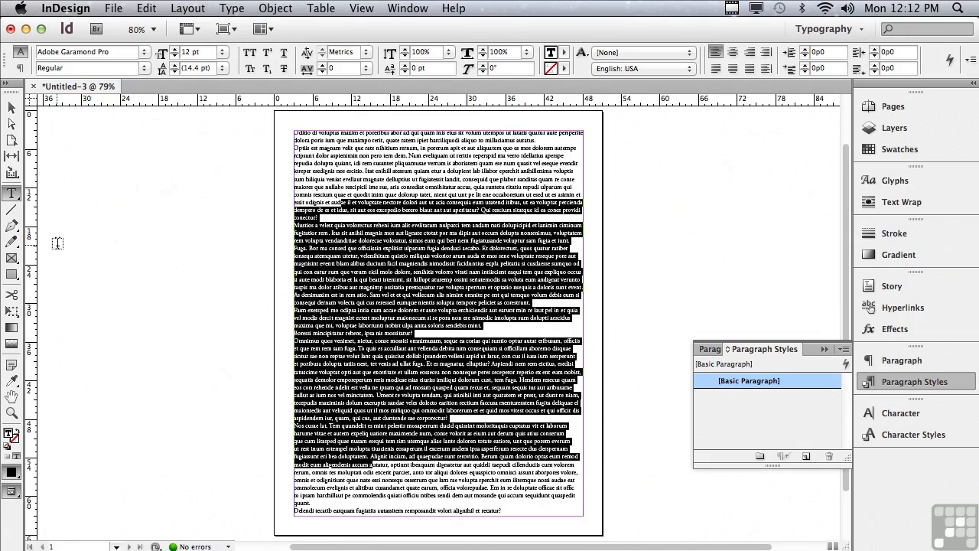